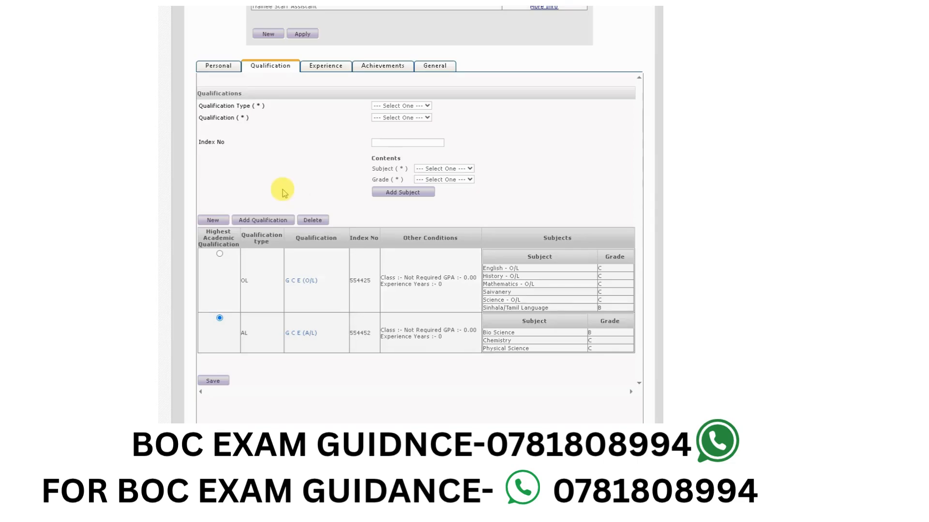
- Delete the G C E (A/L) qualification record and accept the deletion
scroll(315, 253, down, 2)
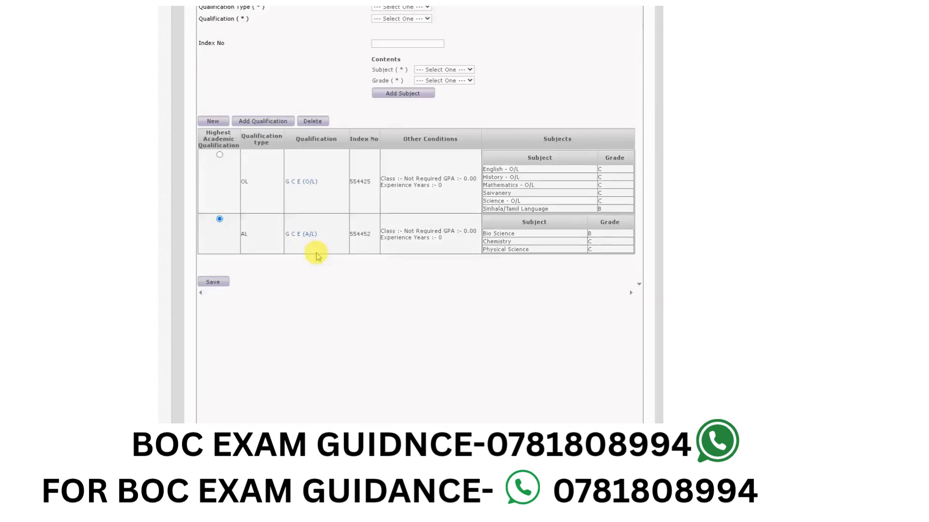
scroll(311, 221, up, 2)
scroll(437, 268, down, 2)
scroll(409, 261, up, 1)
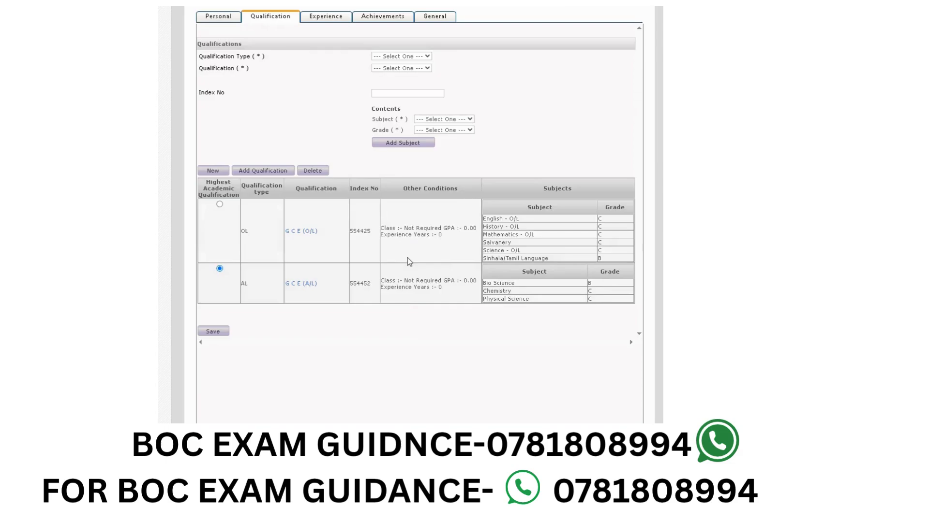
scroll(408, 261, up, 1)
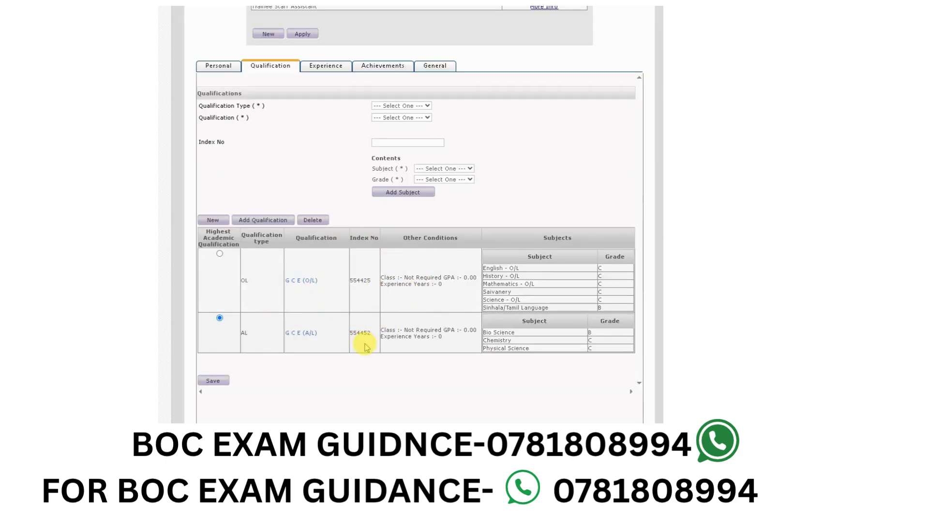
click(302, 334)
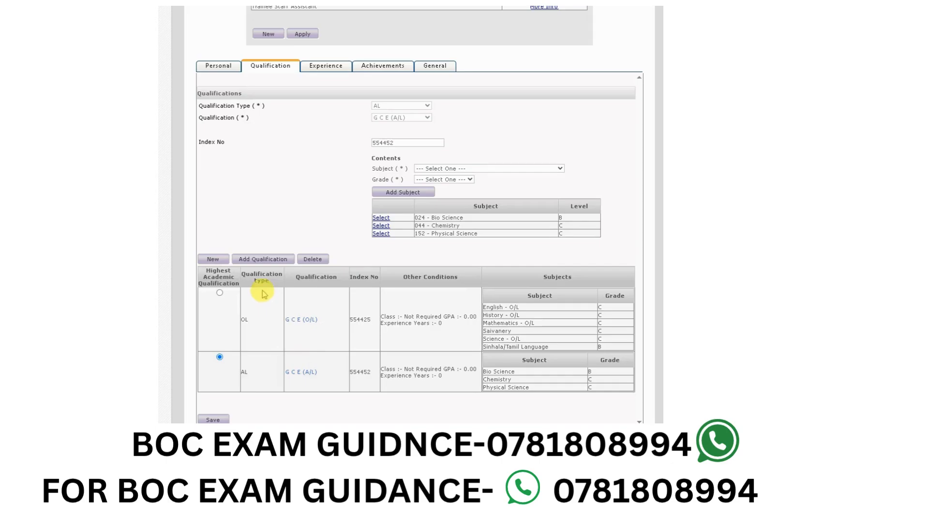
scroll(301, 349, down, 1)
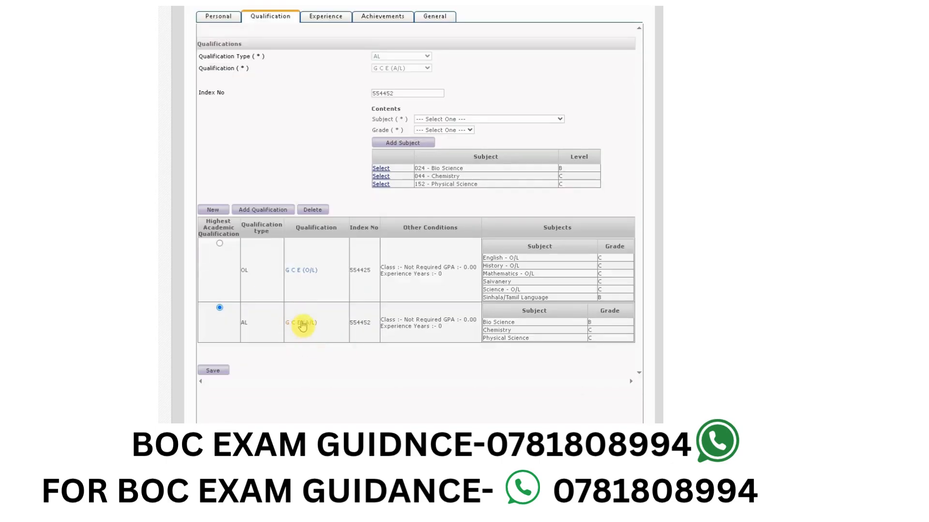
click(297, 331)
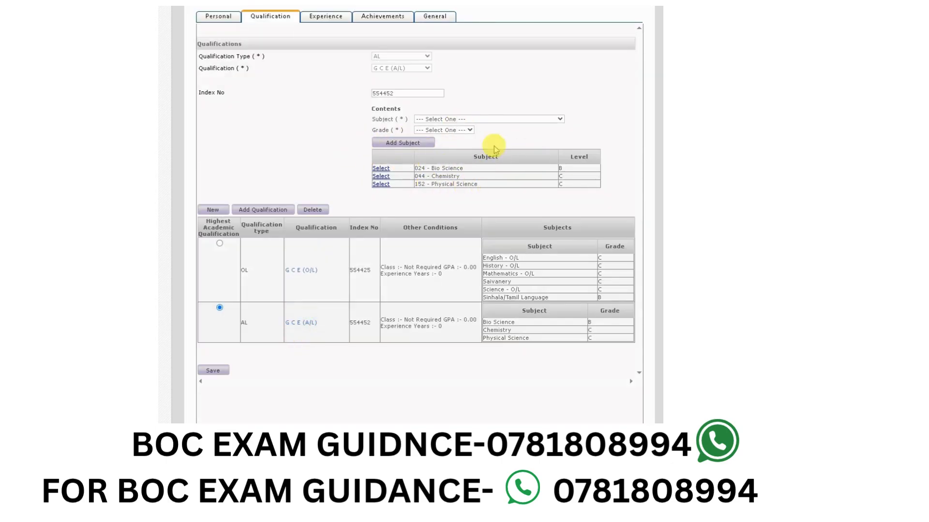
click(307, 210)
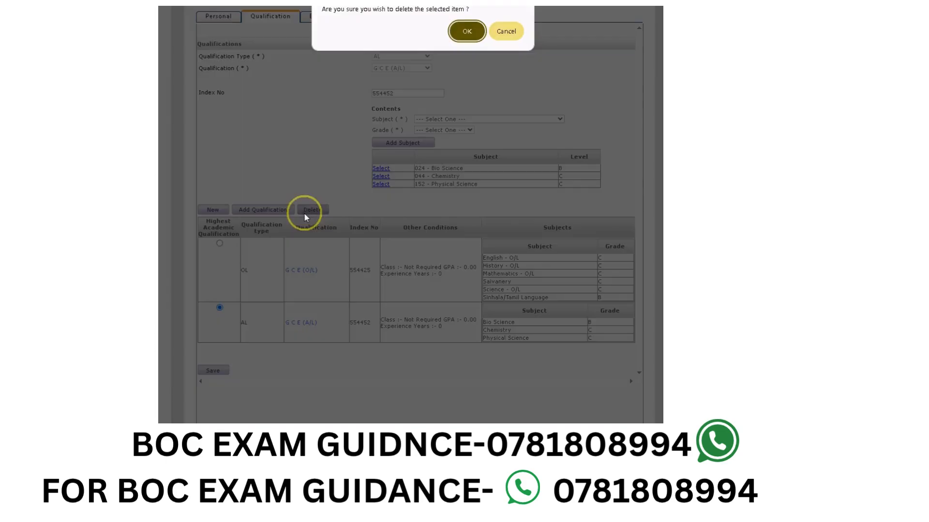
click(472, 30)
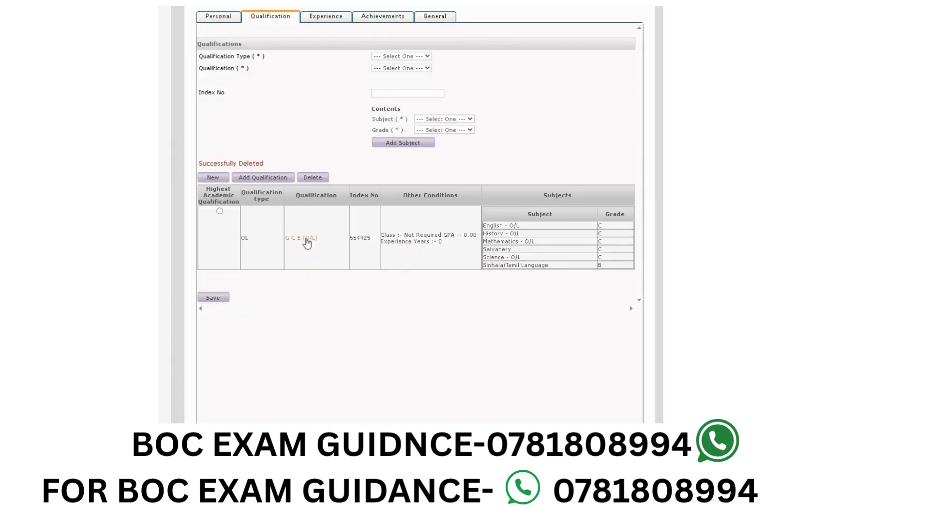
- Delete the G C E (O/L) qualification record and accept the deletion
click(306, 241)
click(303, 236)
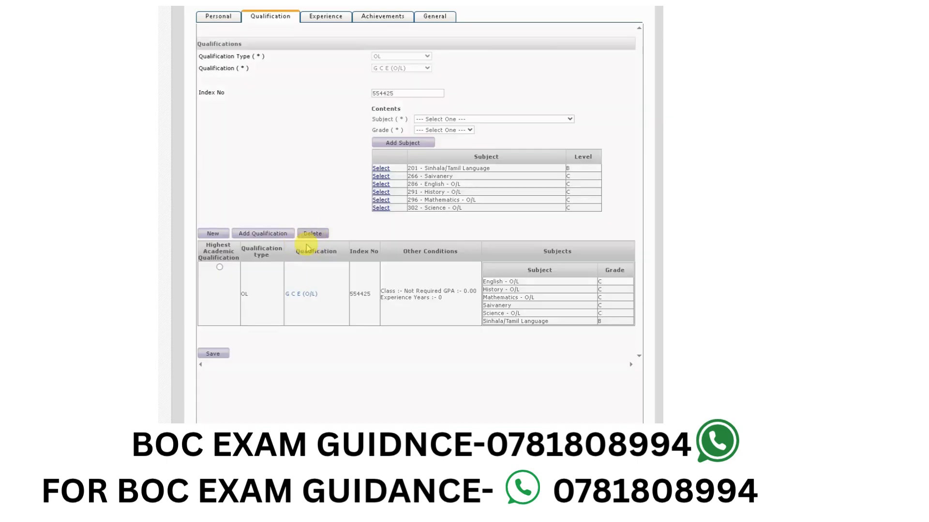
click(320, 237)
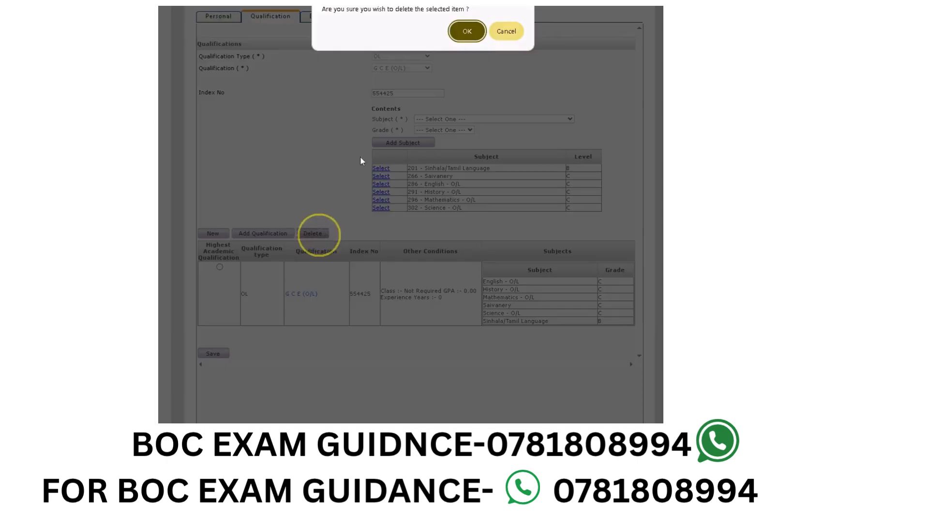
click(465, 29)
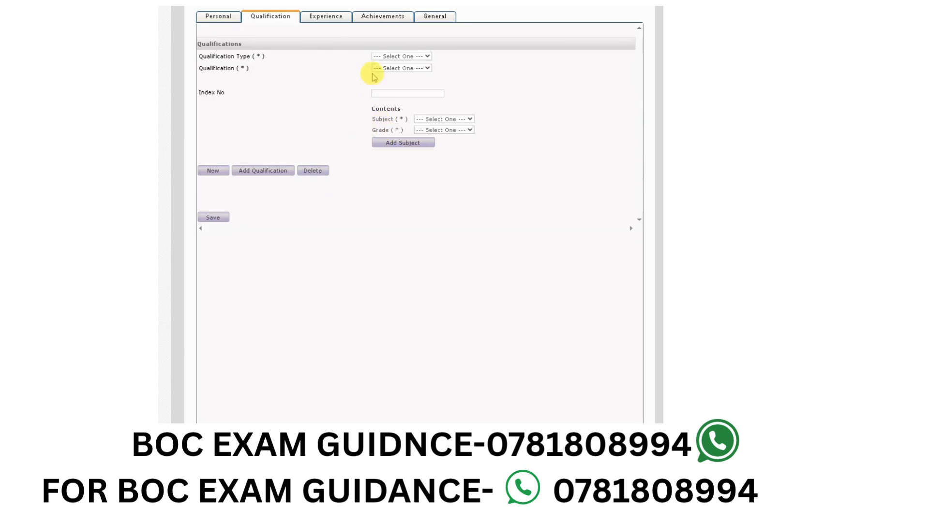
- Start an AL qualification entry with G C E (A/L) as the qualification and fill in the exam index number
click(403, 56)
click(404, 80)
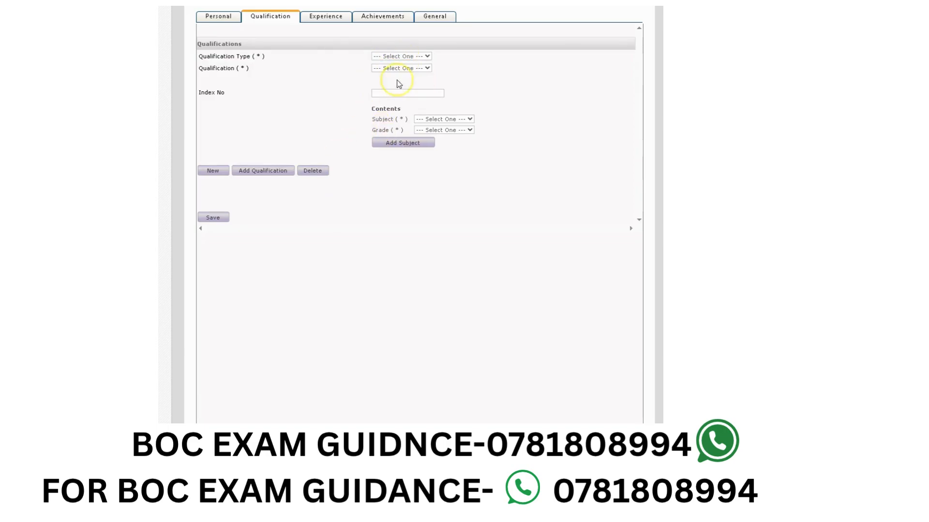
click(401, 67)
click(395, 91)
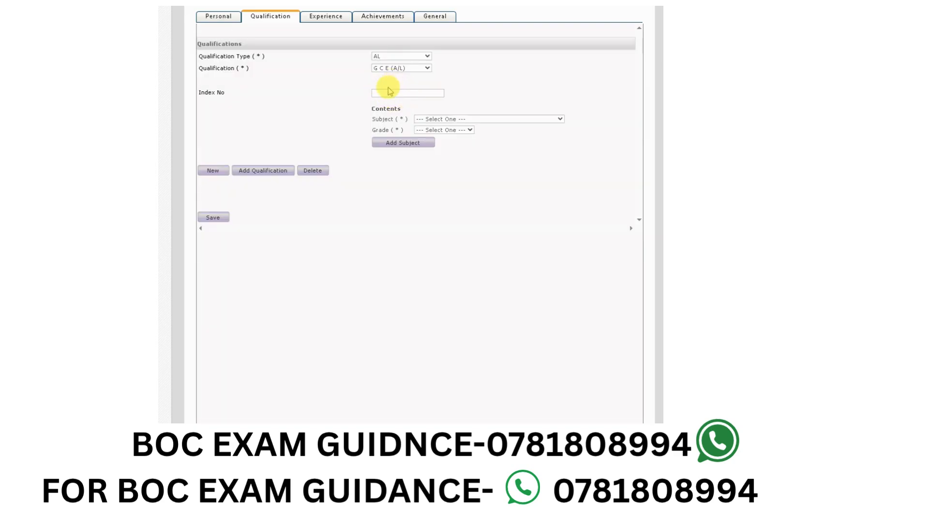
click(395, 92)
click(416, 113)
- Add the subject 024 - Bio Science with grade C to the A/L qualification
click(449, 120)
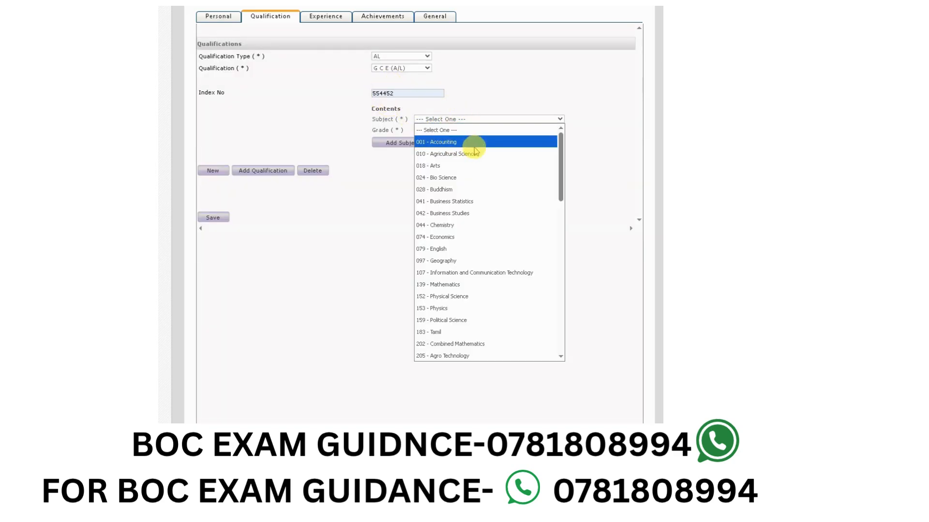
click(443, 180)
click(442, 131)
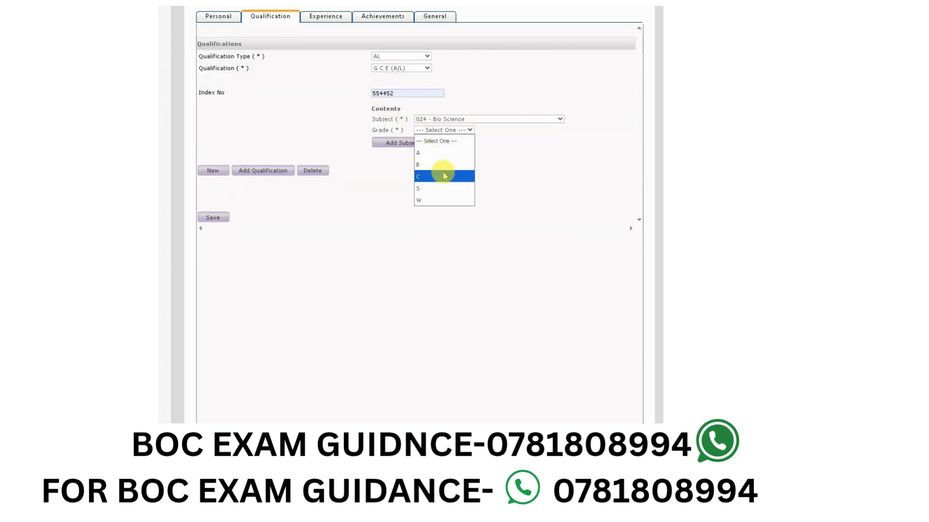
click(442, 176)
click(409, 146)
- Add the subject 044 - Chemistry with grade A to the A/L qualification
click(446, 119)
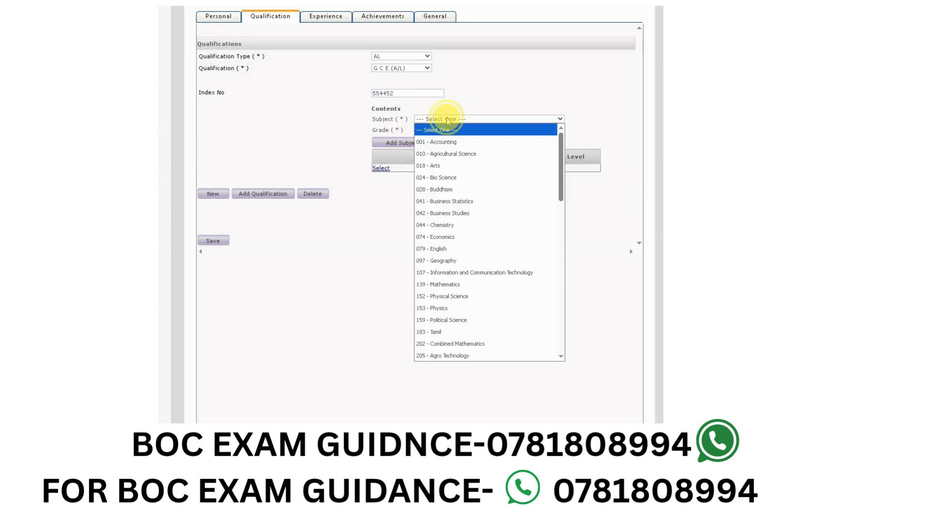
click(468, 224)
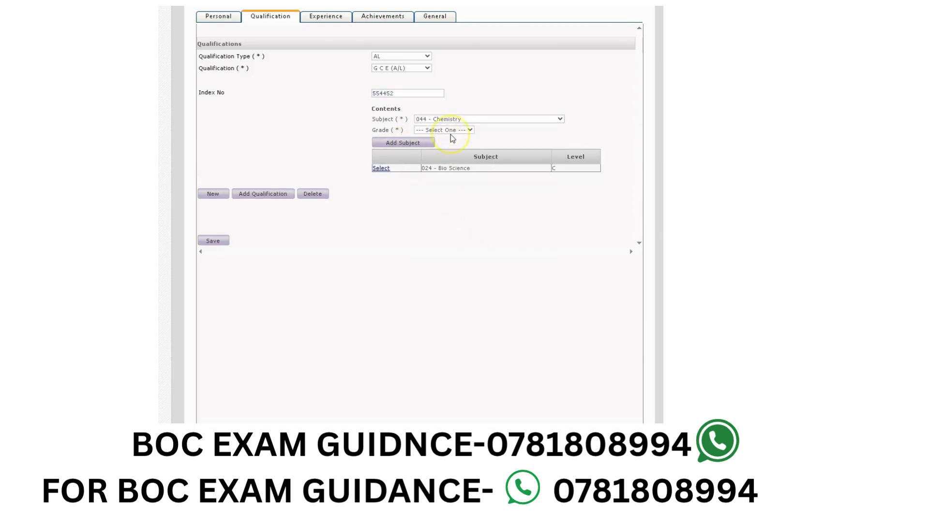
click(450, 131)
click(436, 151)
click(404, 143)
- Add the subject 153 - Physics with grade C and add the completed A/L qualification to the record
click(459, 120)
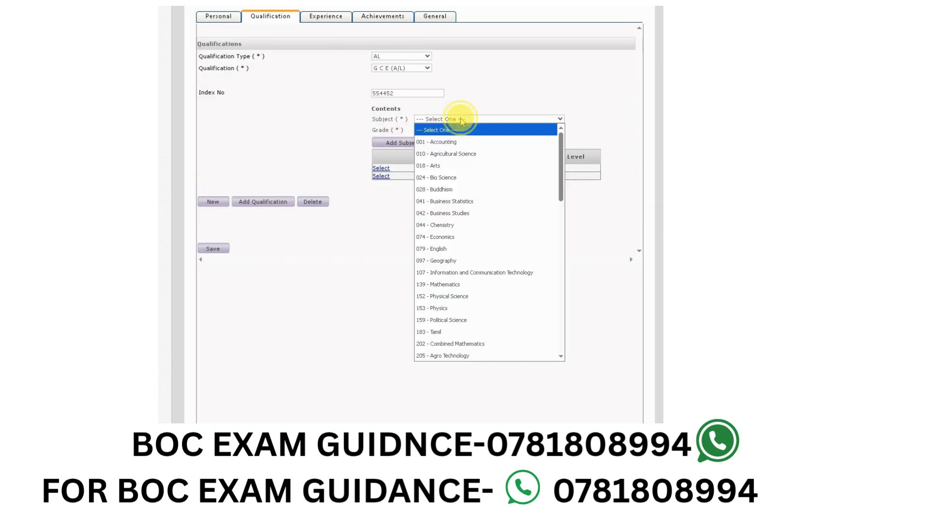
click(471, 308)
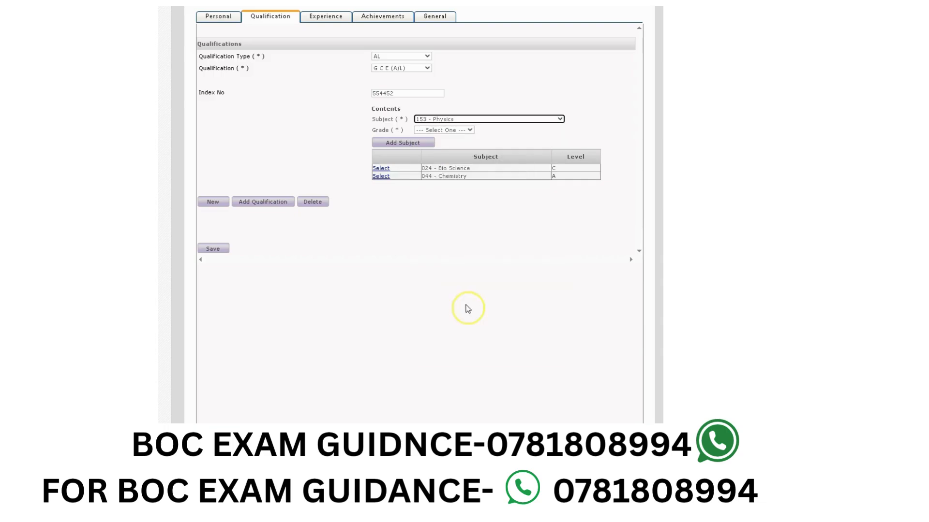
click(450, 130)
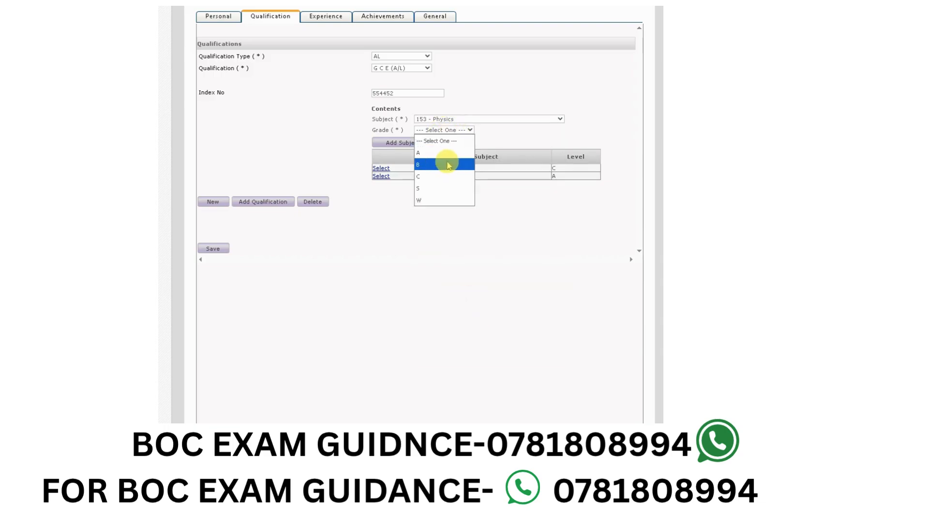
click(437, 177)
click(414, 144)
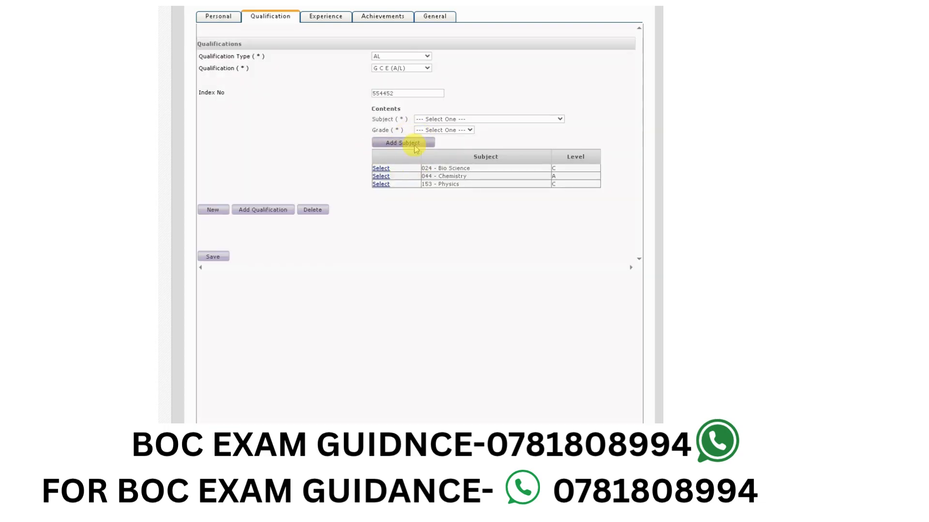
click(259, 211)
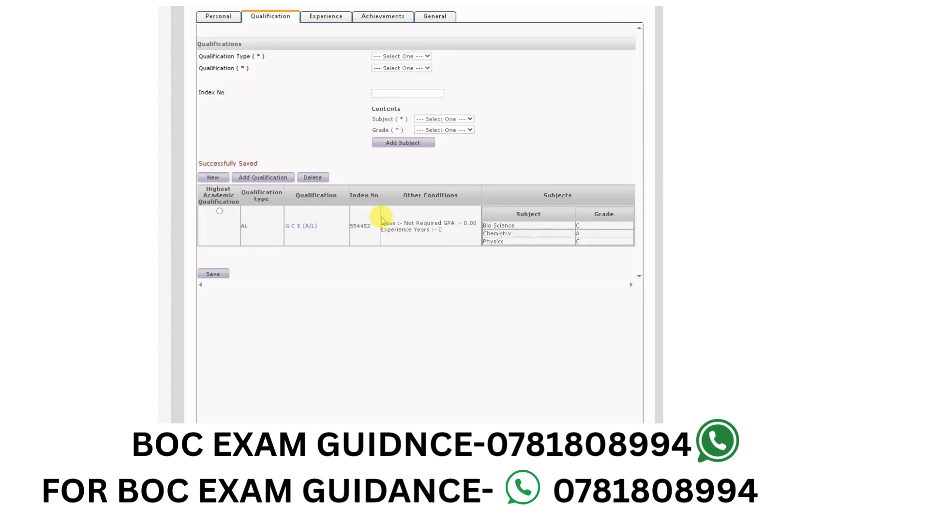
- Start an OL qualification entry with G C E (O/L) as the qualification and fill in its exam index number
click(398, 58)
click(390, 88)
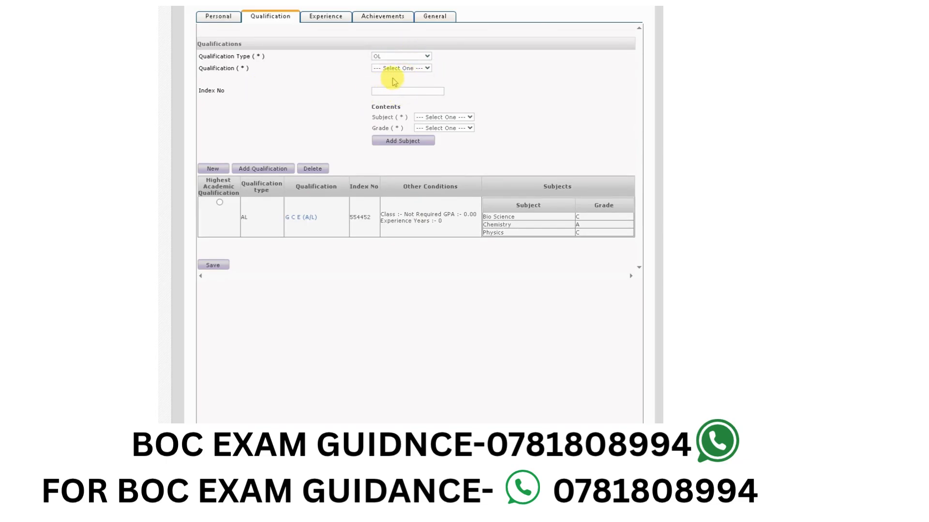
click(401, 68)
click(398, 88)
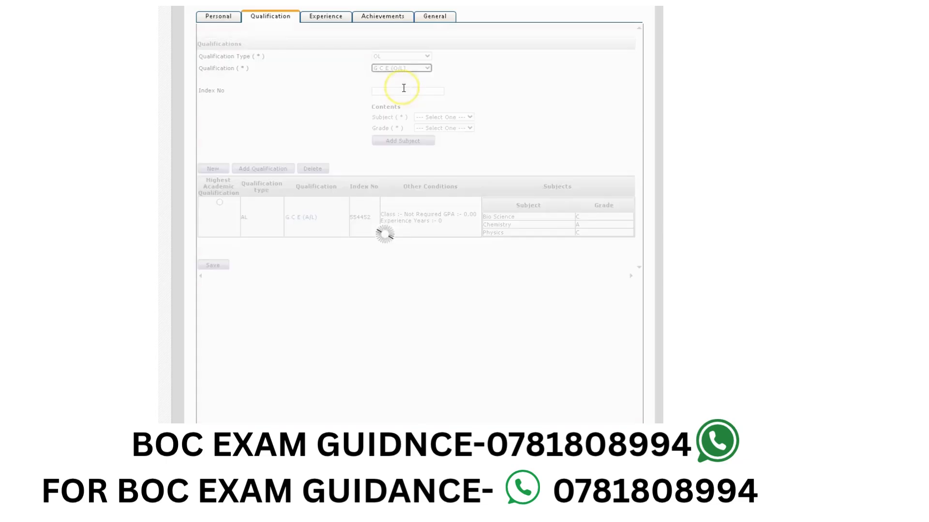
click(403, 92)
click(413, 111)
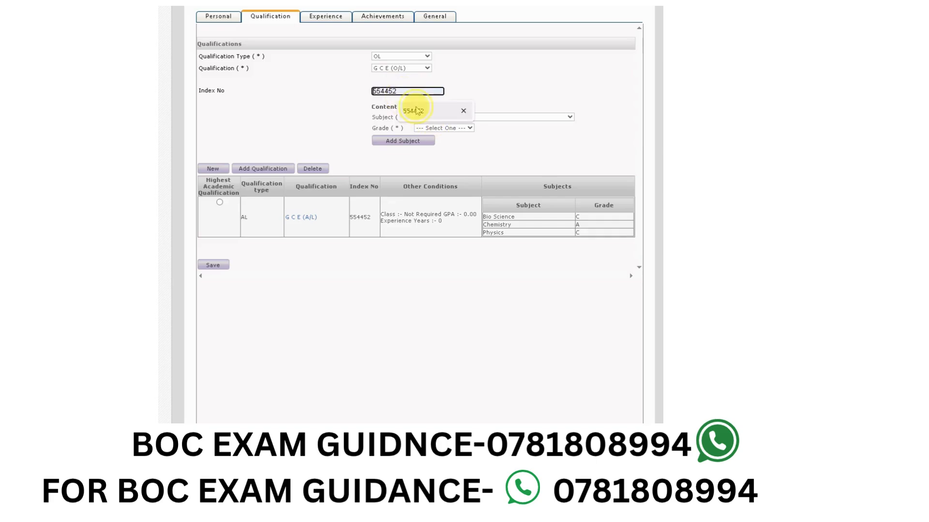
key(BackSpace)
text(6)
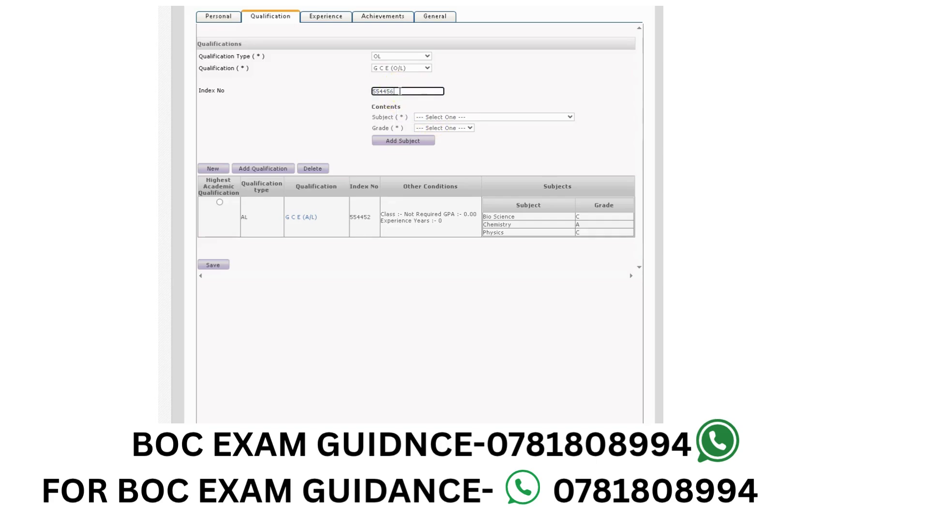
- Add the subject 201 - Sinhala/Tamil Language with grade C to the O/L qualification
click(470, 117)
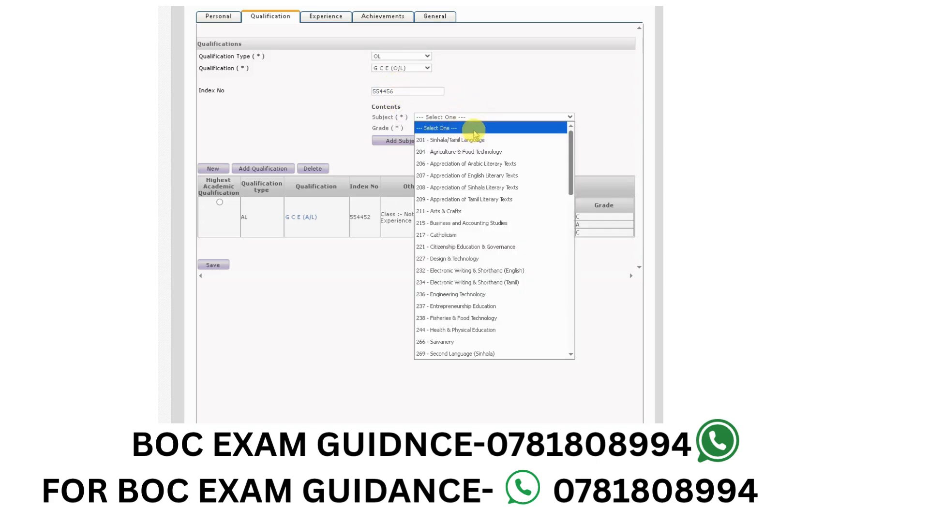
click(468, 145)
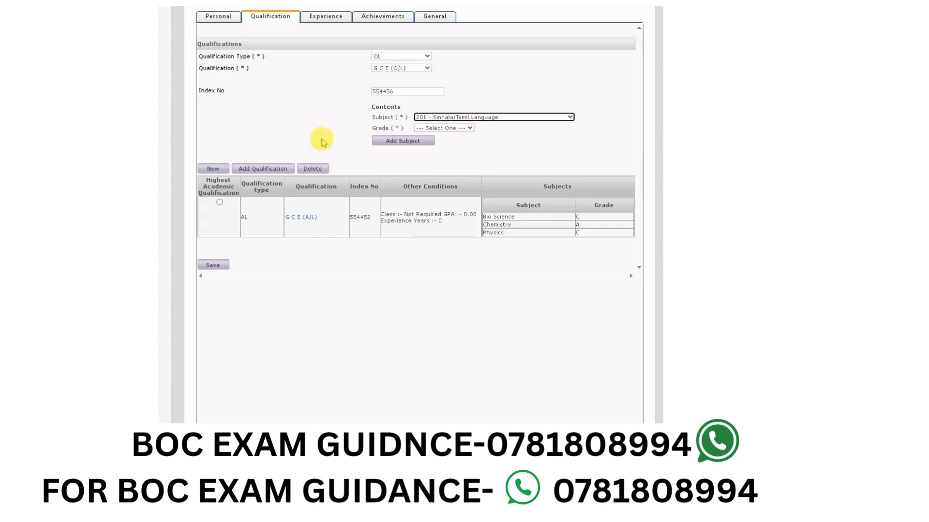
click(446, 129)
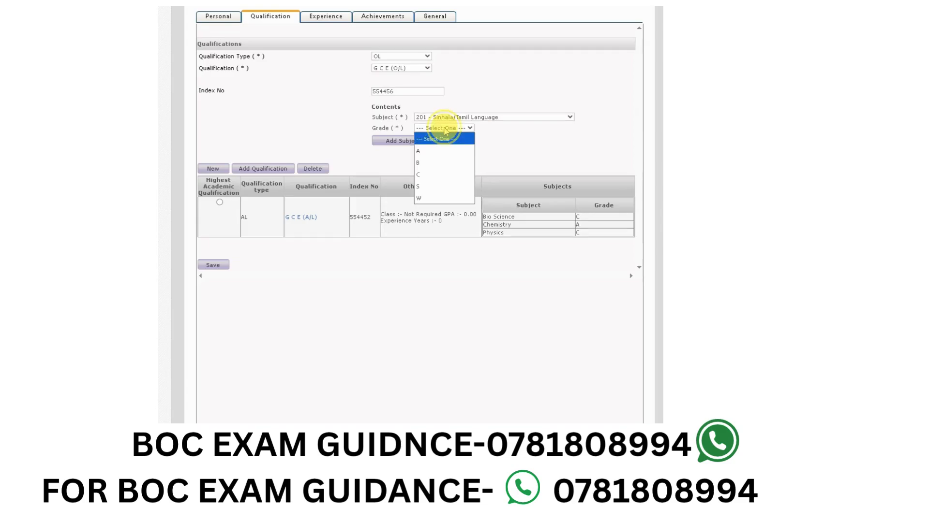
click(442, 158)
click(417, 141)
- Add the subject 266 - Saivanery with grade C to the O/L qualification
click(453, 119)
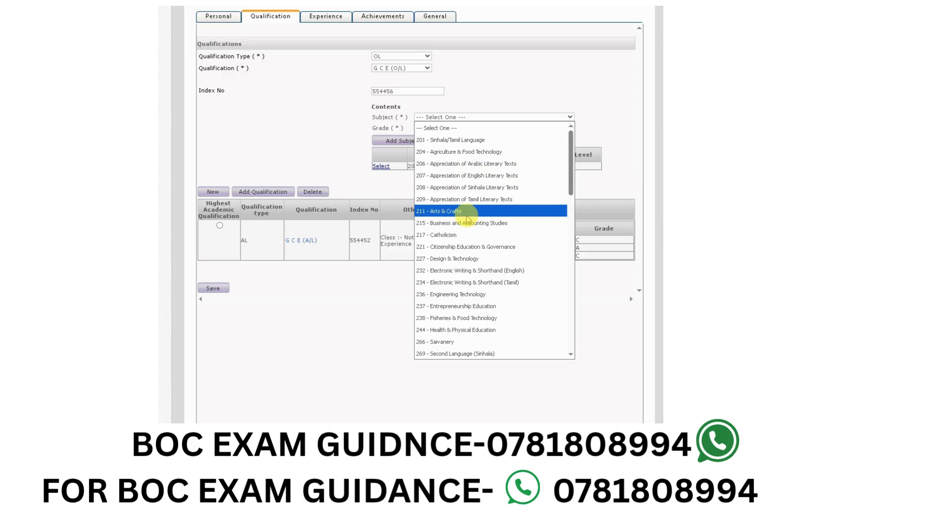
scroll(467, 220, down, 3)
click(443, 239)
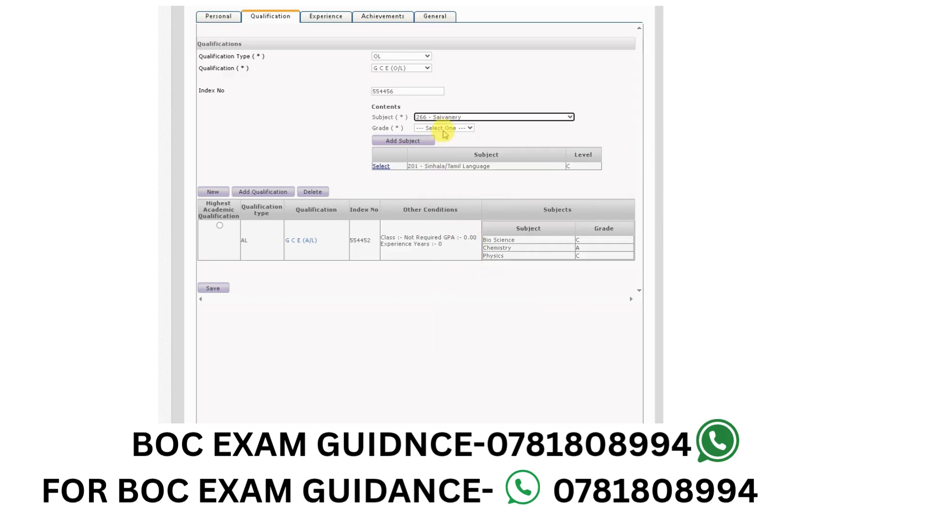
click(444, 129)
click(438, 164)
click(410, 140)
- Add the subject 286 - English - O/L with grade C to the O/L qualification
click(452, 119)
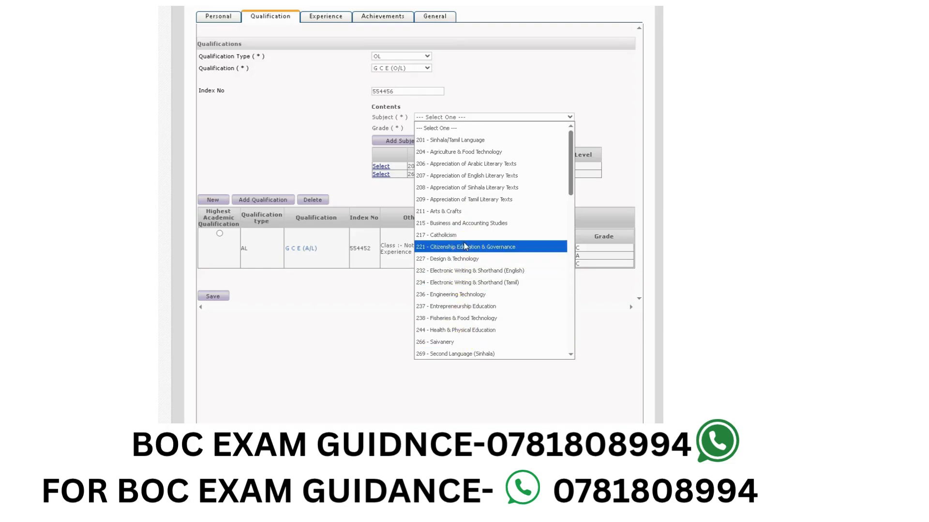
scroll(459, 249, down, 6)
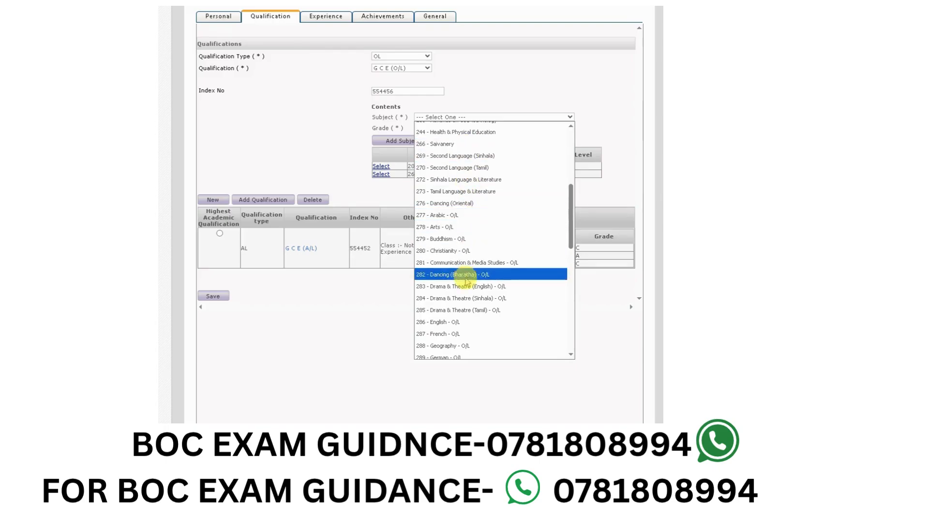
click(457, 323)
click(447, 128)
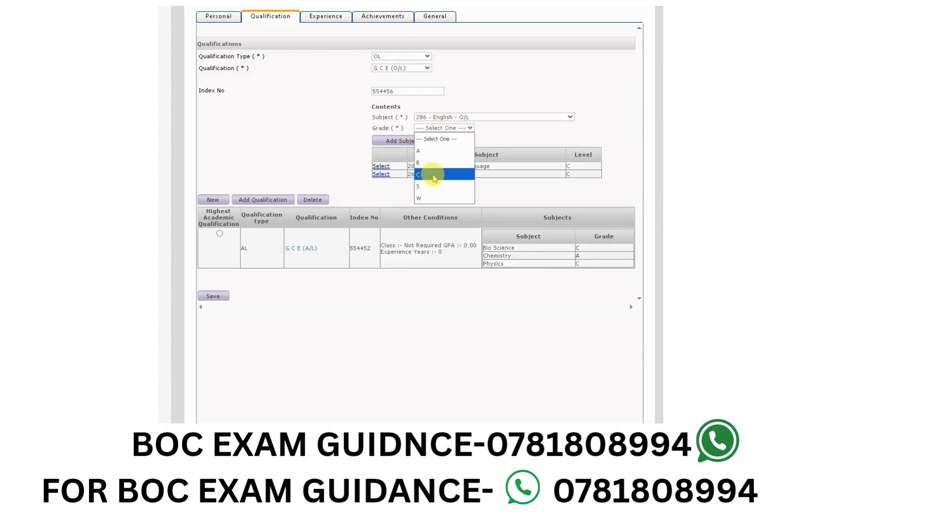
click(435, 174)
click(399, 140)
- Add the subject 302 - Science - O/L with grade C to the O/L qualification
click(455, 118)
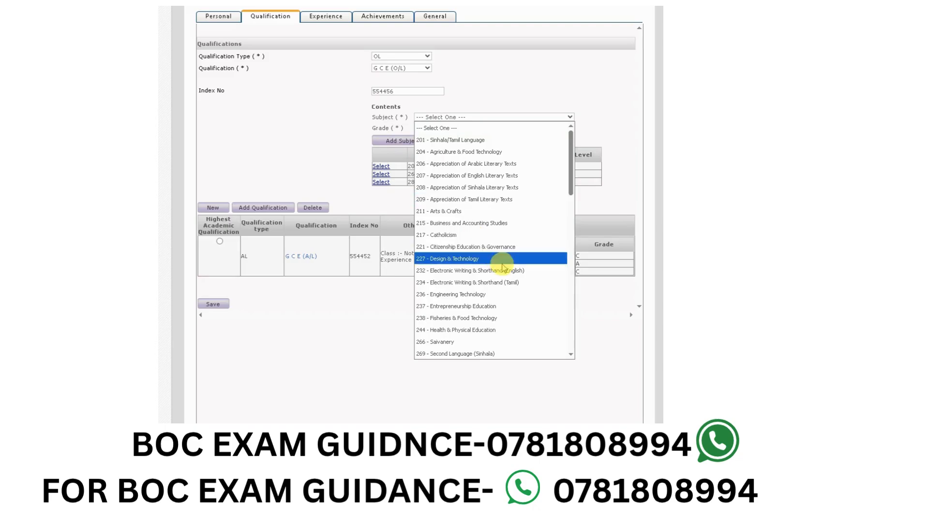
scroll(467, 309, down, 3)
scroll(462, 307, down, 8)
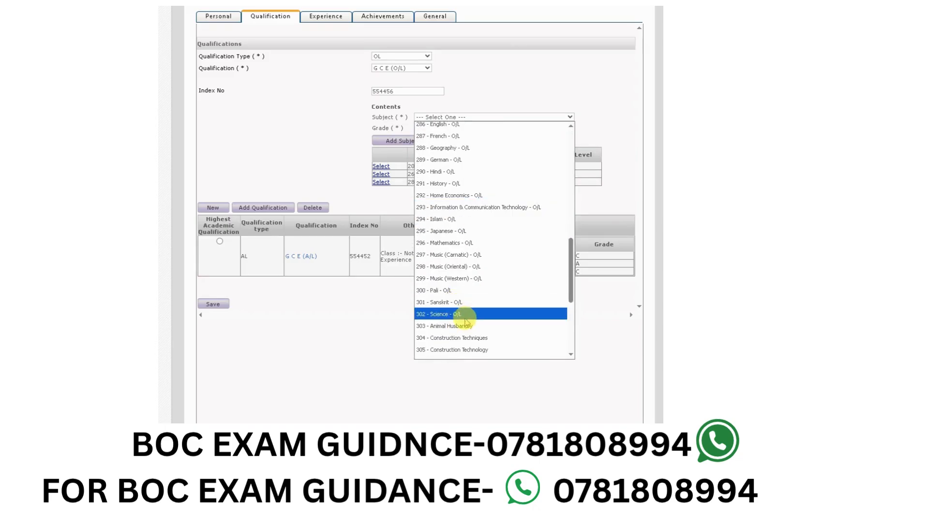
click(458, 314)
click(444, 128)
click(432, 175)
click(403, 141)
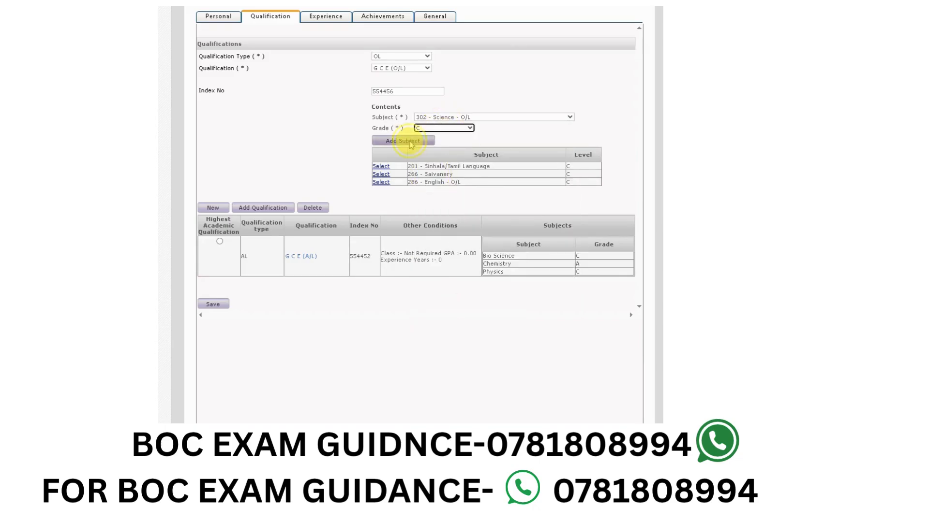
- Add the subject 291 - History - O/L with grade C to the O/L qualification
click(454, 121)
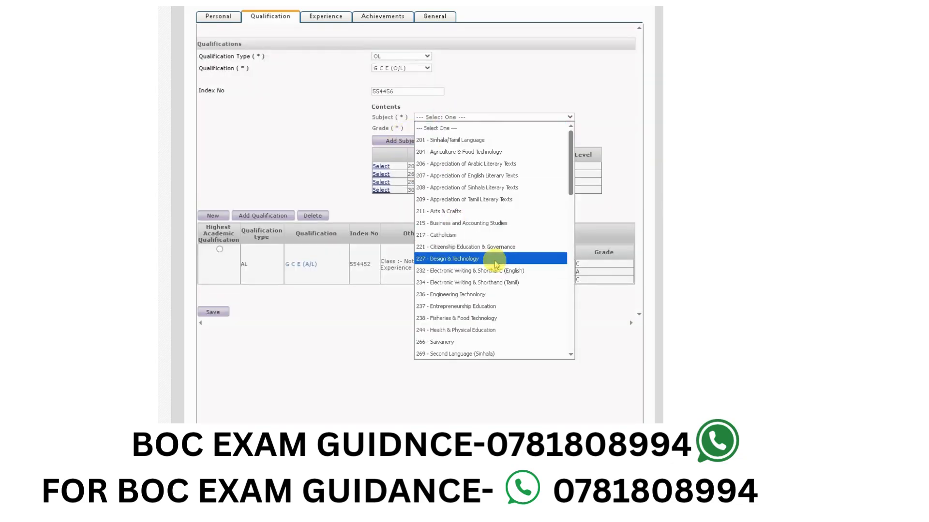
scroll(462, 329, down, 10)
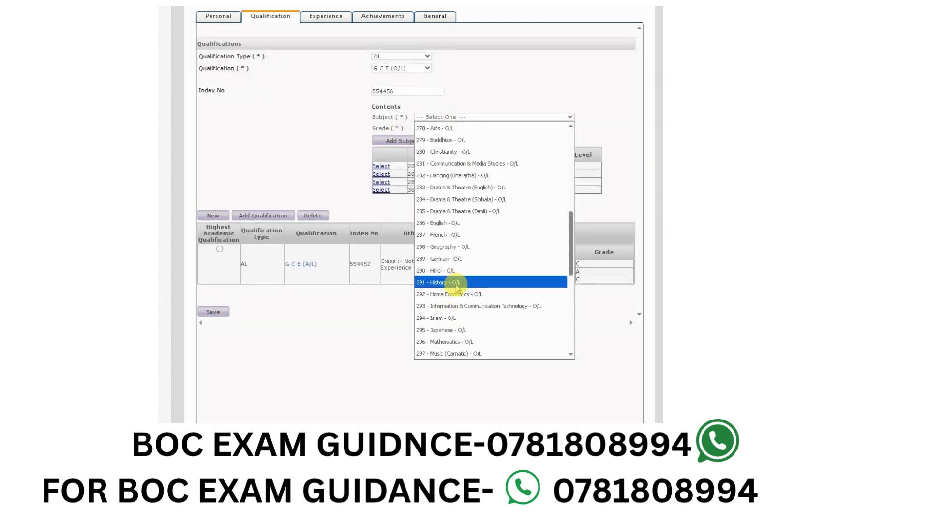
click(457, 282)
click(444, 129)
click(432, 175)
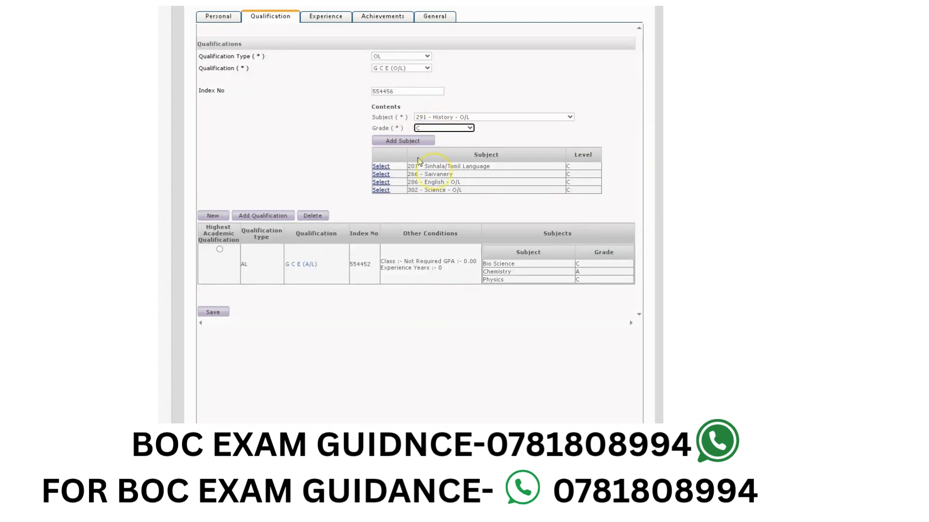
click(403, 140)
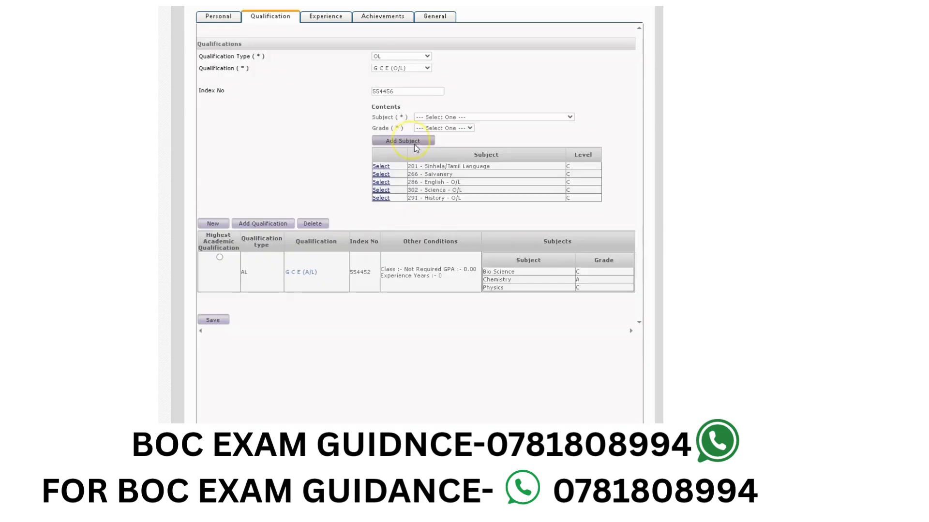
- Add the subject 296 - Mathematics - O/L with grade B to the O/L qualification
click(450, 118)
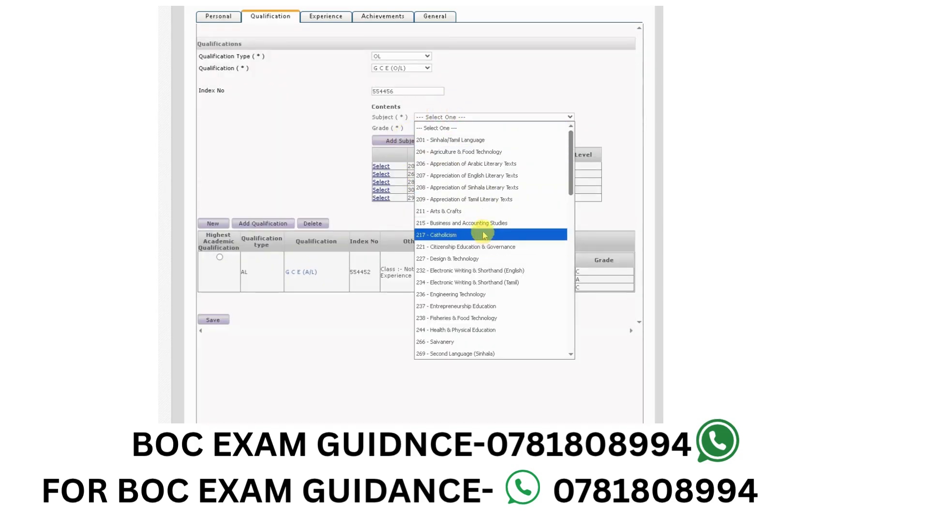
scroll(484, 237, down, 5)
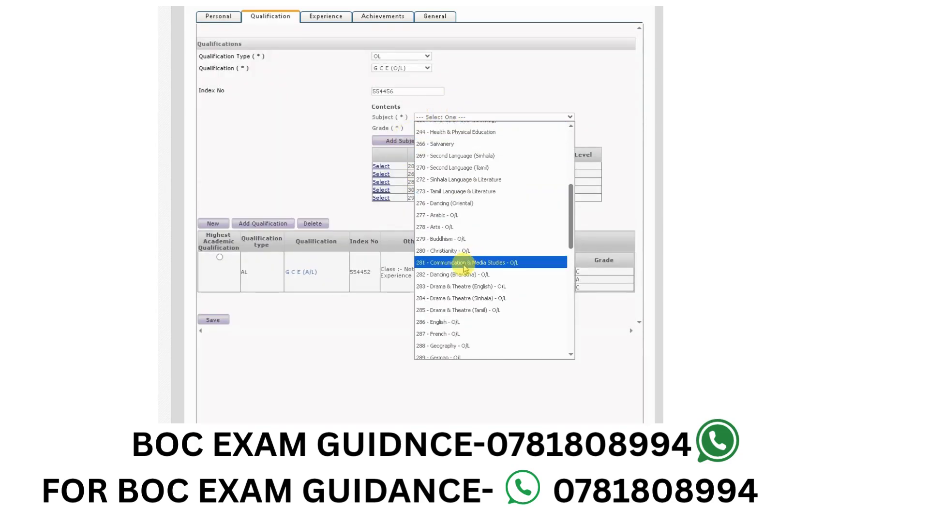
click(326, 186)
click(452, 118)
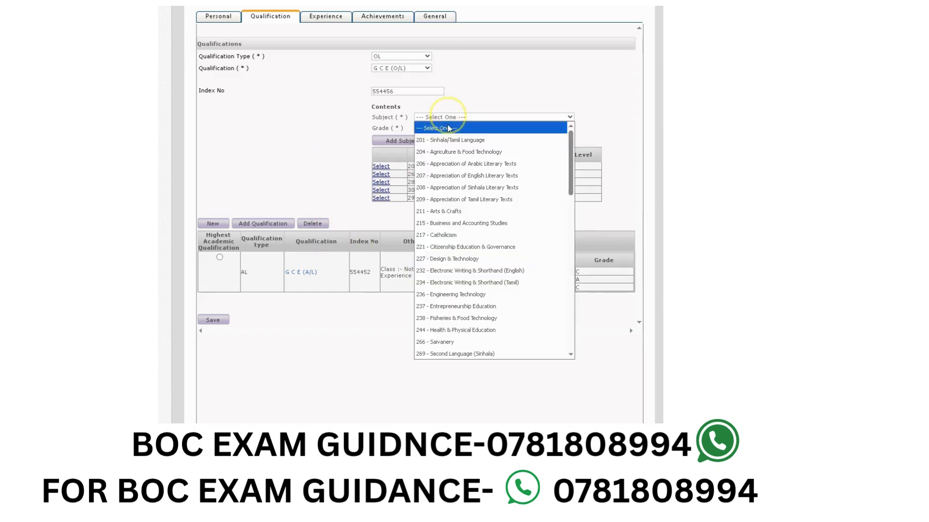
scroll(467, 294, down, 5)
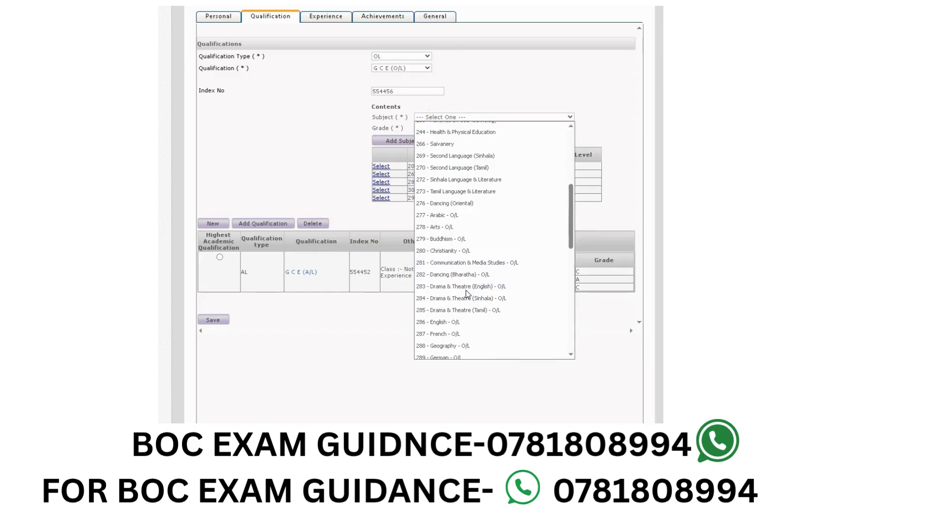
scroll(468, 295, down, 3)
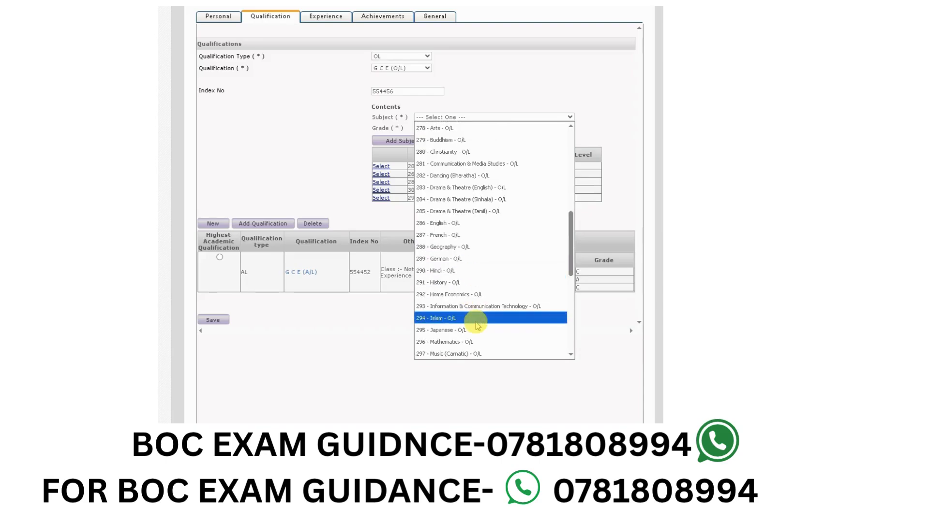
click(467, 342)
click(444, 127)
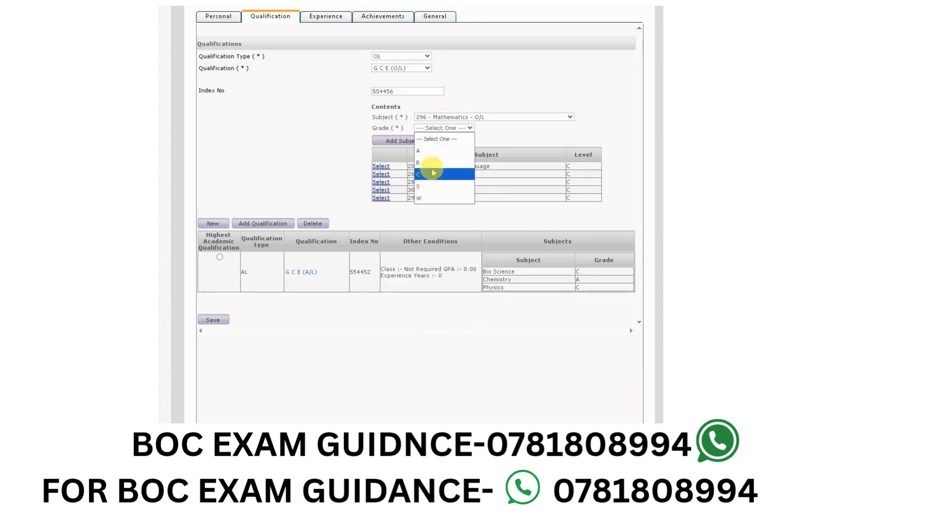
click(445, 171)
click(399, 143)
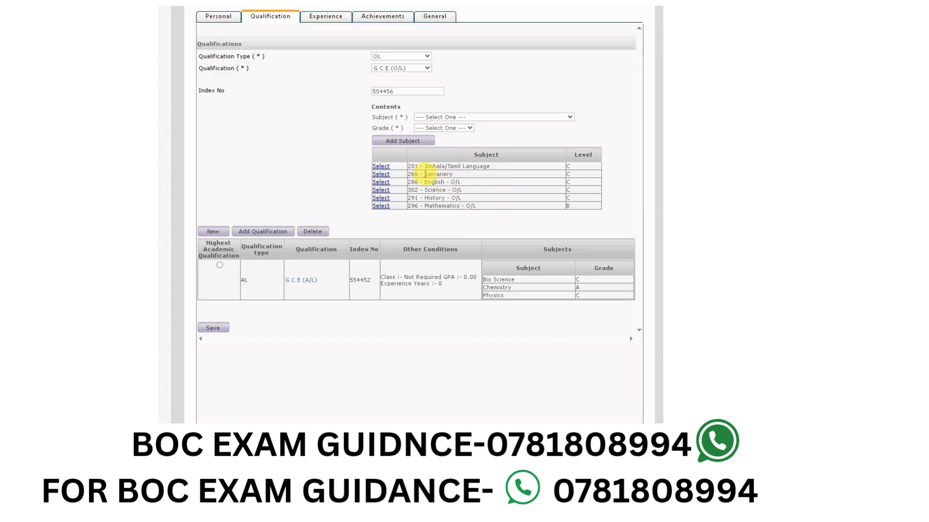
- Add the completed O/L entry to the qualification list and save it with the A/L marked as the highest academic qualification
click(269, 232)
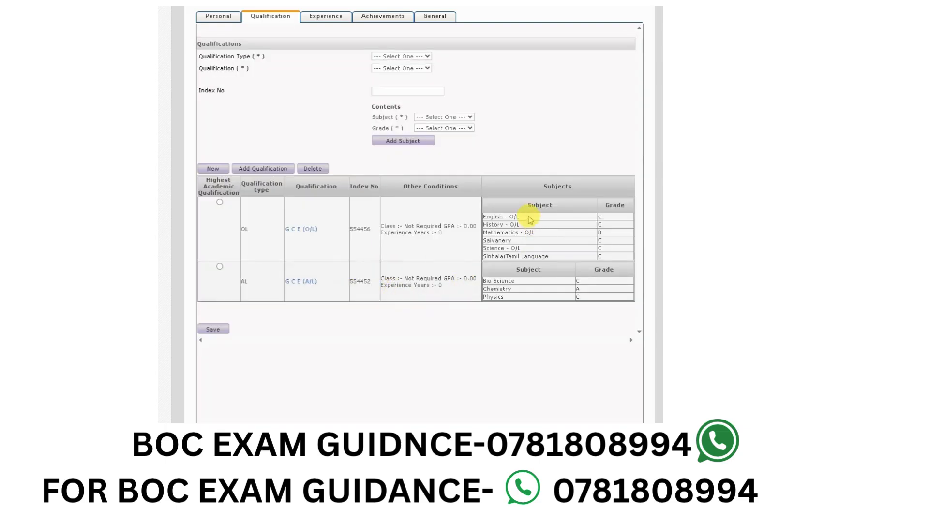
click(214, 330)
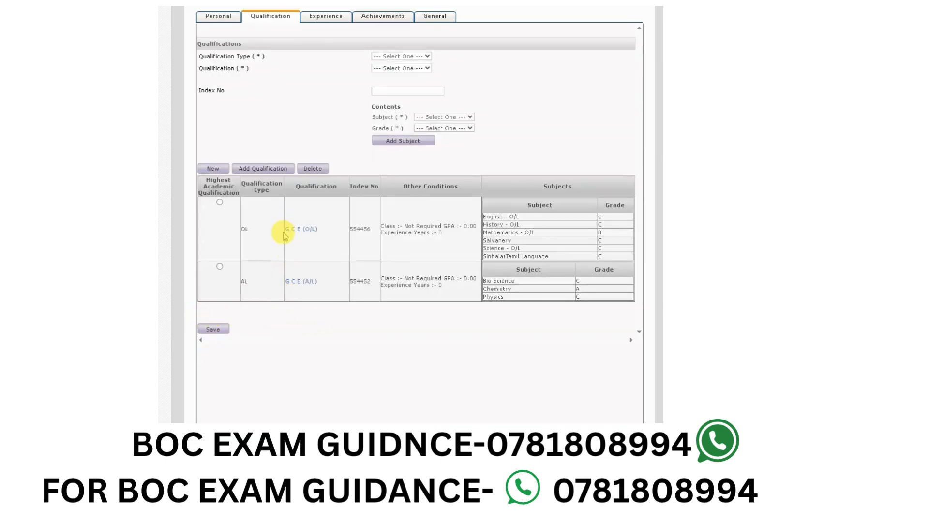
click(219, 268)
click(216, 331)
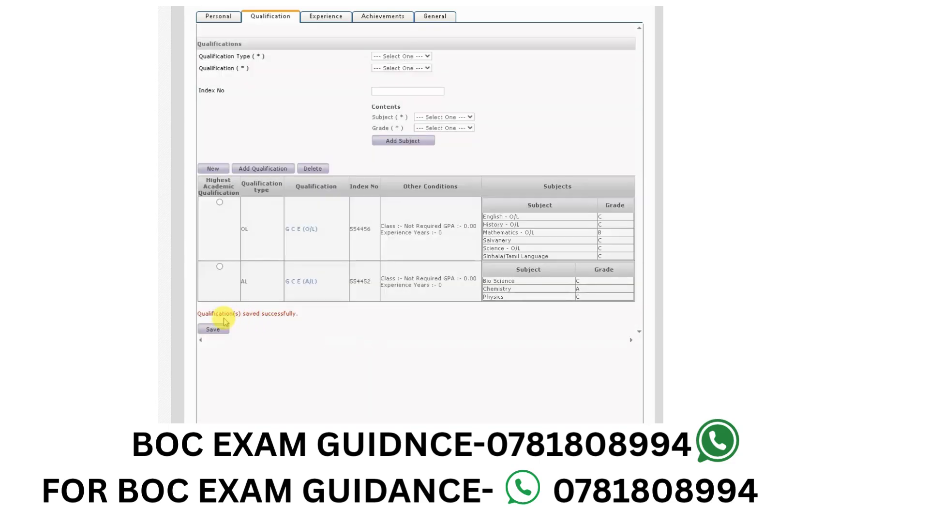
drag(198, 314, 328, 316)
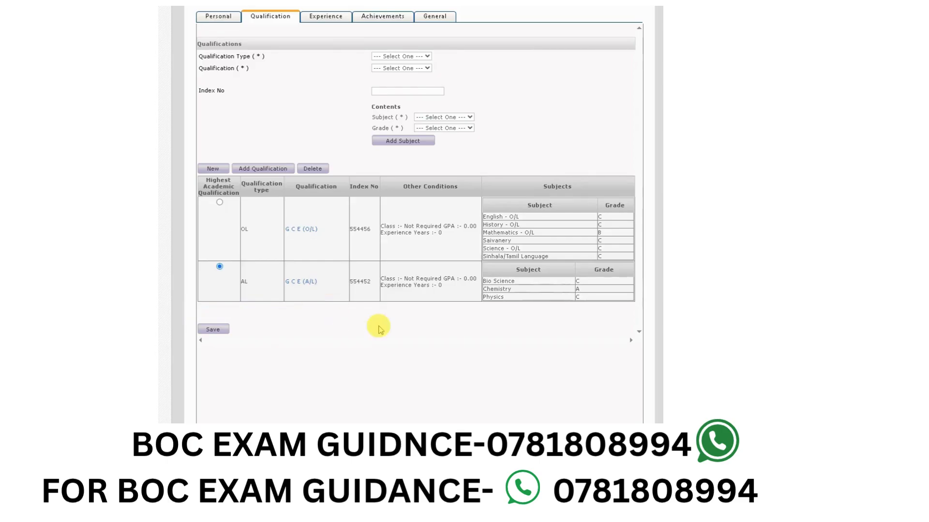
- Accept the declaration certifying that the application information is true and correct in the General section, and save it
scroll(380, 329, up, 3)
scroll(342, 333, up, 1)
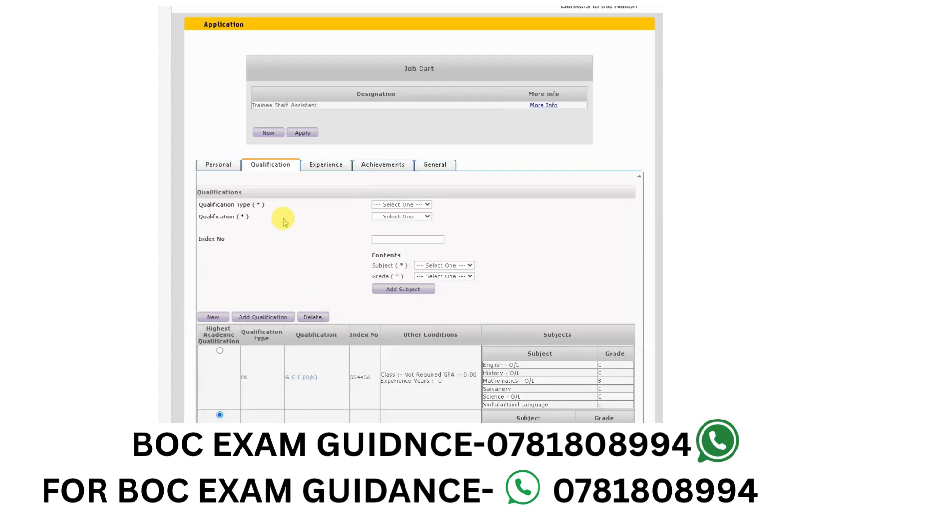
click(338, 169)
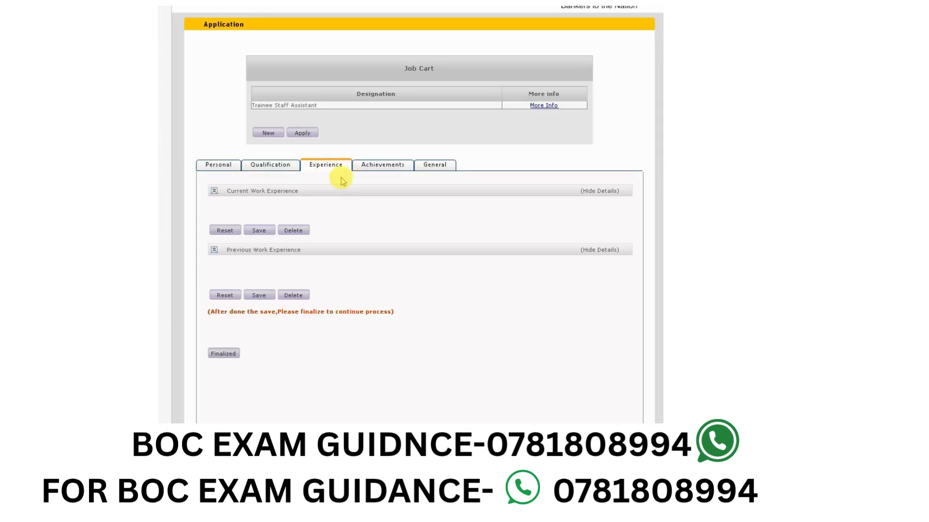
click(381, 166)
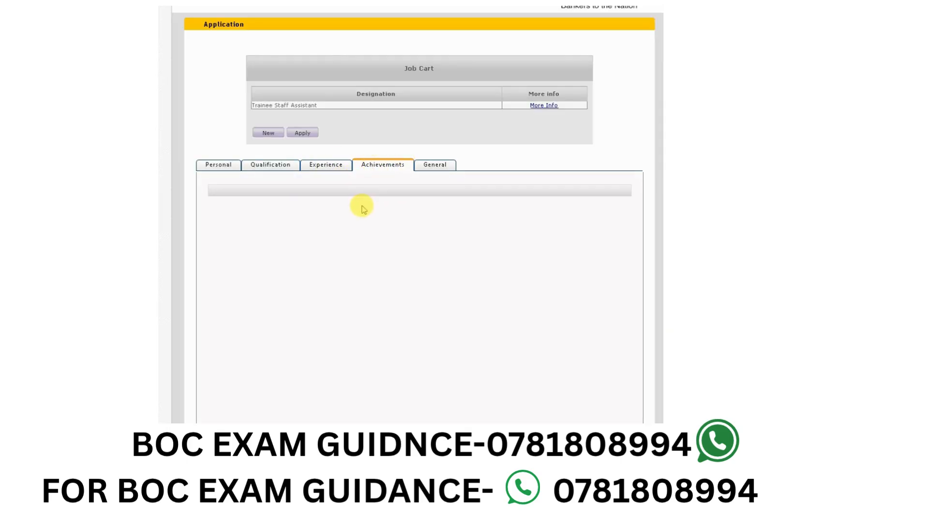
click(435, 166)
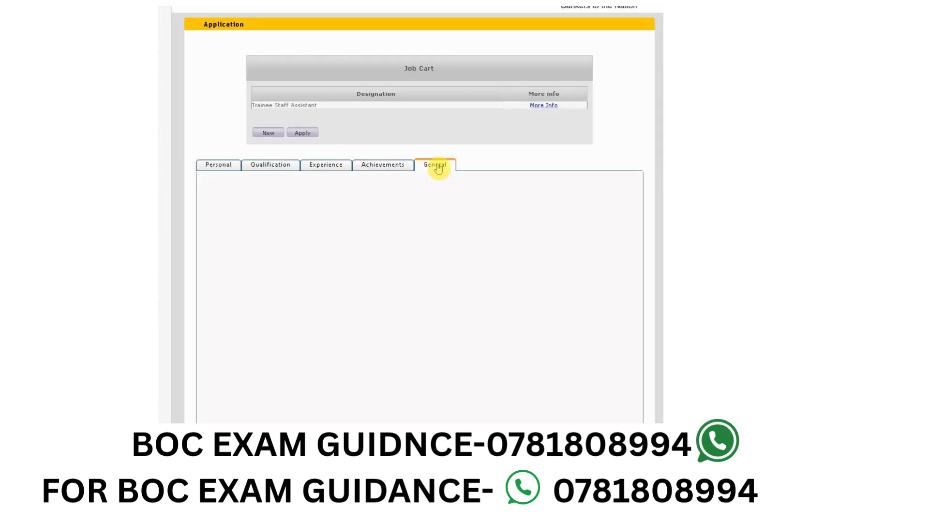
click(213, 254)
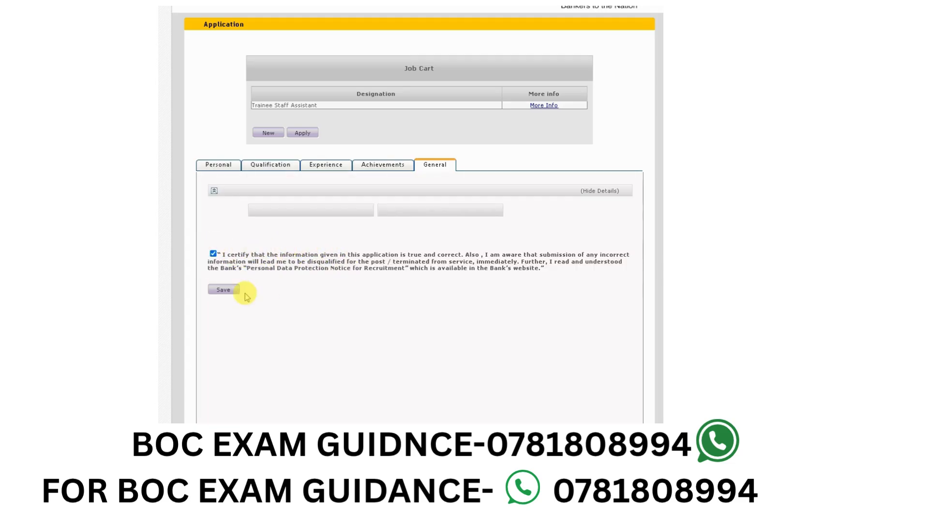
click(228, 291)
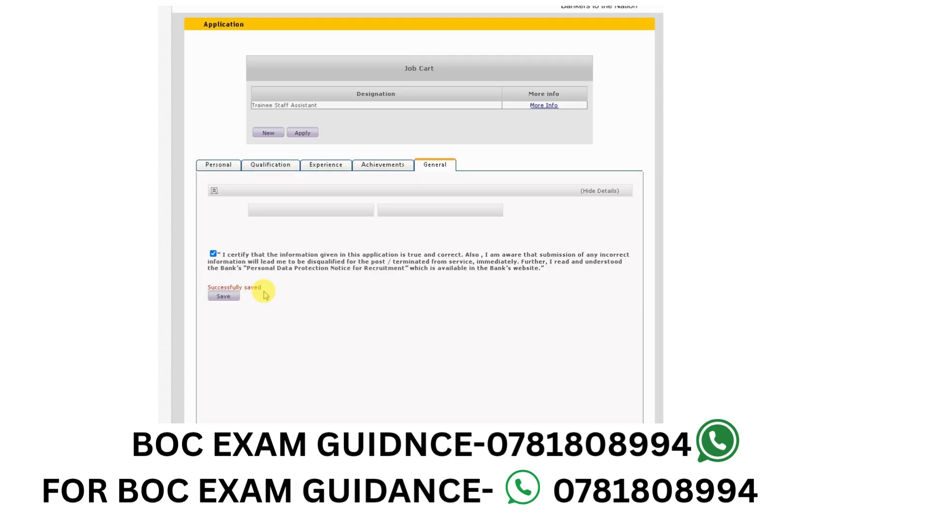
- Apply for the Trainee Staff Assistant post and review the personal details, qualifications and referees in the application preview
click(304, 143)
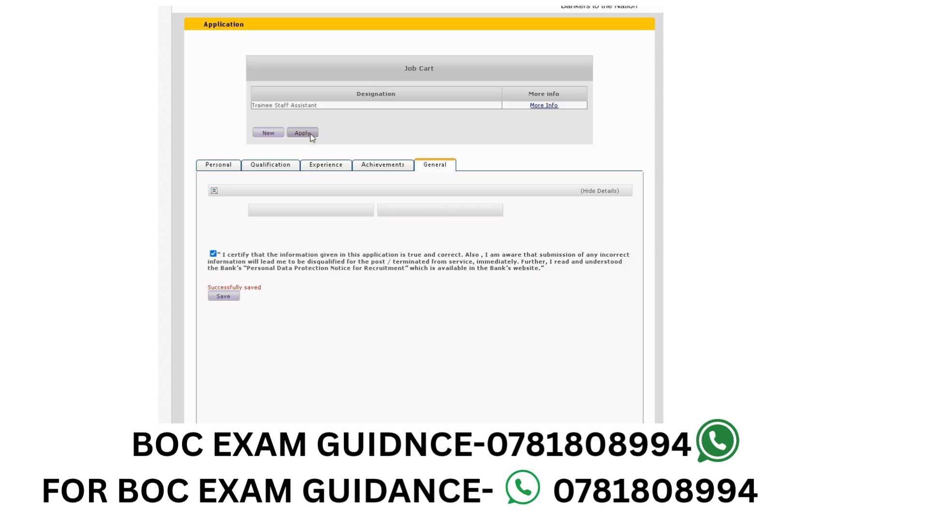
click(308, 136)
scroll(293, 162, down, 4)
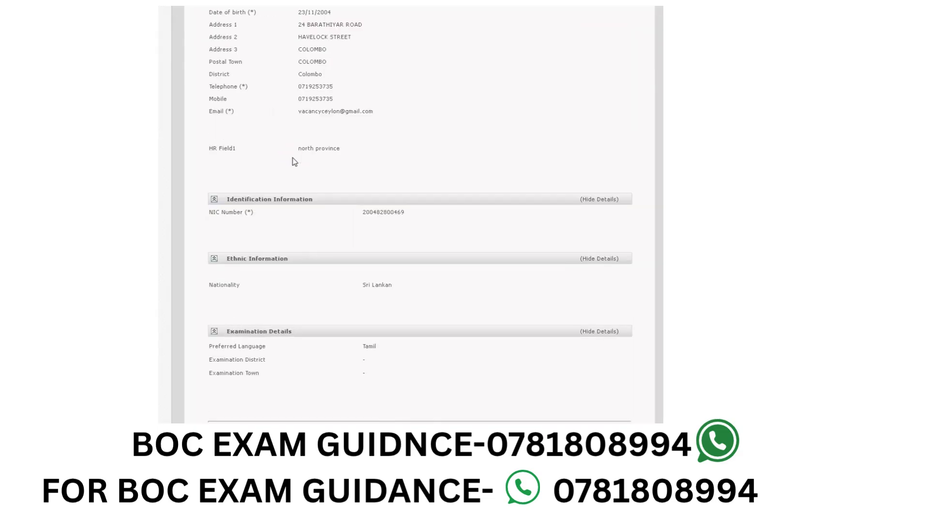
scroll(295, 162, down, 6)
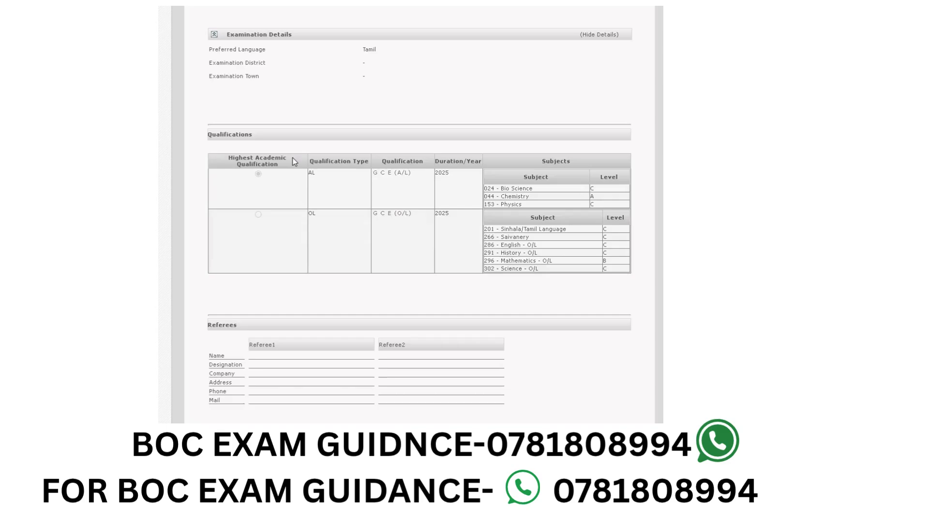
scroll(306, 131, down, 4)
scroll(307, 141, up, 5)
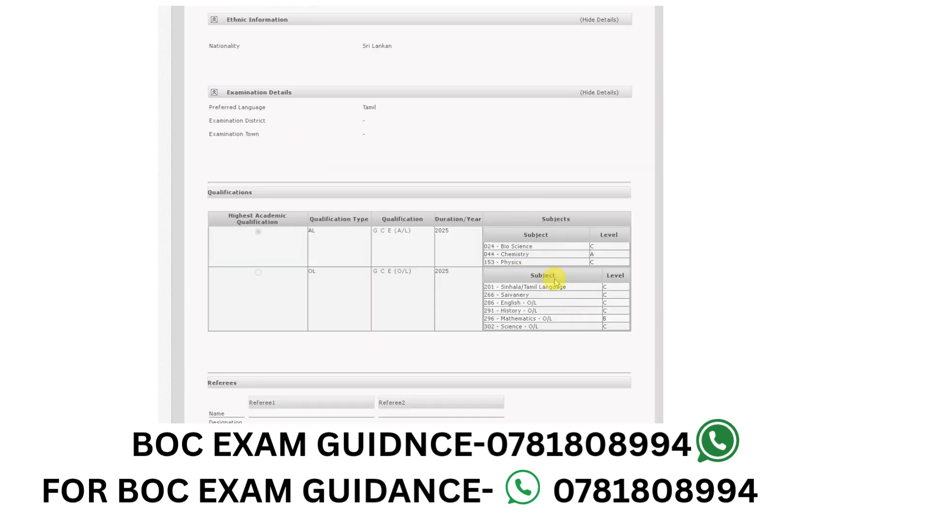
scroll(465, 257, up, 8)
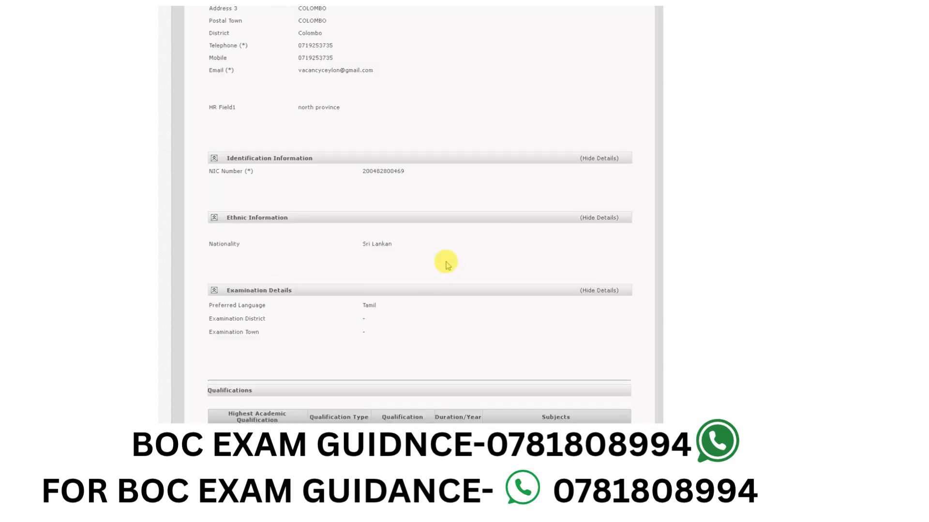
scroll(431, 252, down, 8)
scroll(347, 154, down, 4)
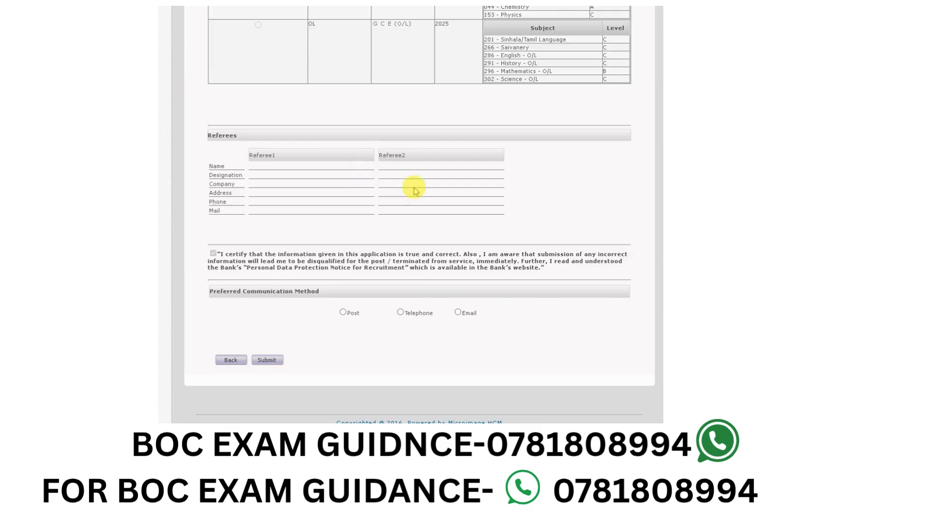
- Choose Post as the preferred communication method and recheck the qualifications and personal information in the preview
scroll(415, 187, up, 4)
scroll(348, 170, down, 4)
click(343, 312)
scroll(278, 256, up, 12)
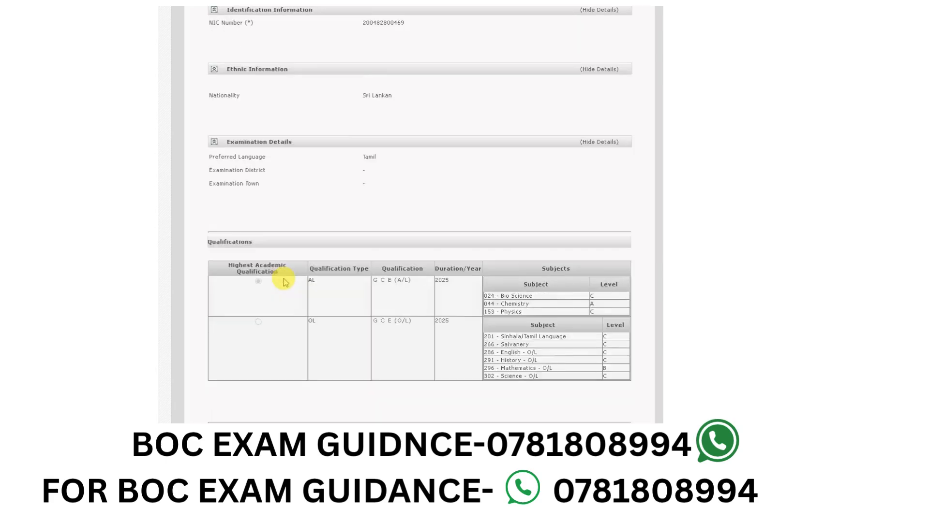
scroll(278, 232, up, 2)
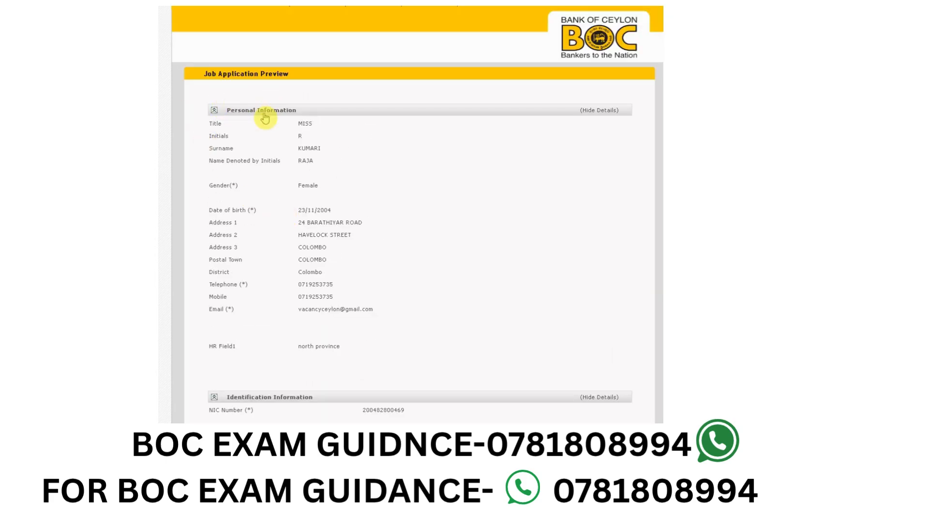
scroll(265, 135, down, 2)
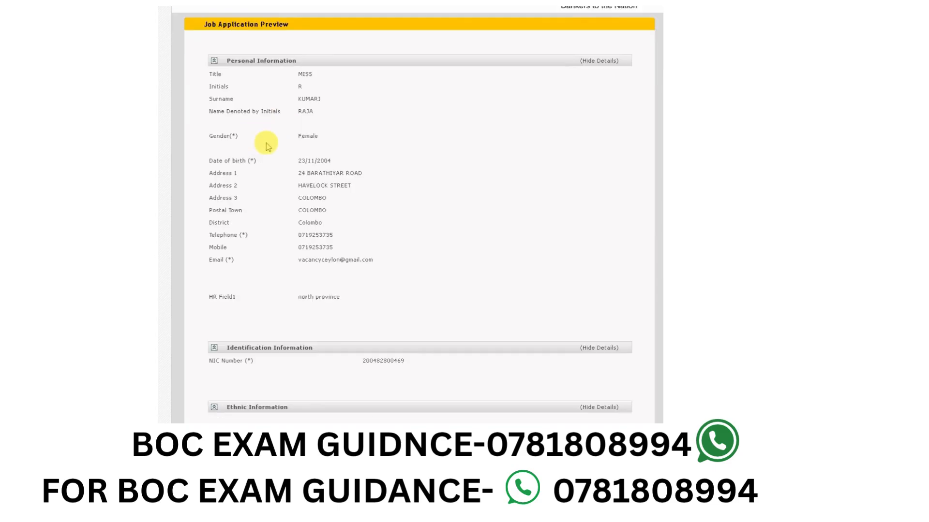